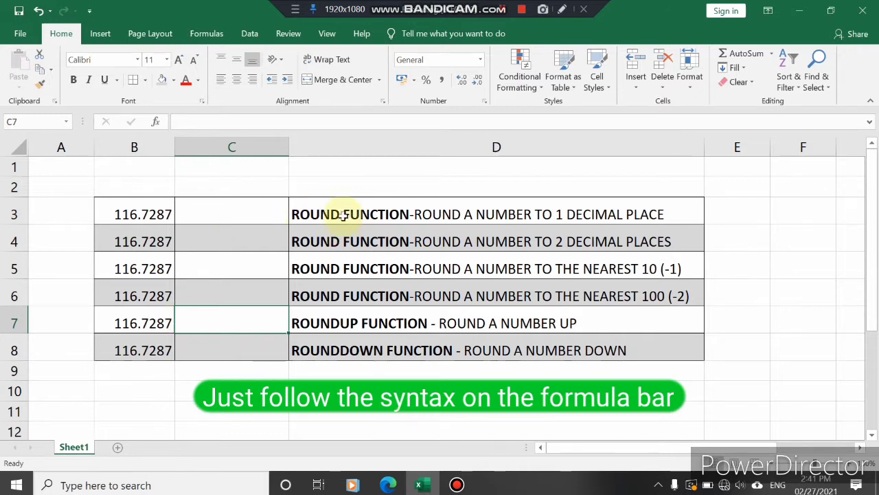
Step: Enter =ROUND(B3,1) in C3 so it displays 116.7
{"action": "left_click", "coordinate": [238, 216]}
{"action": "type", "text": "="}
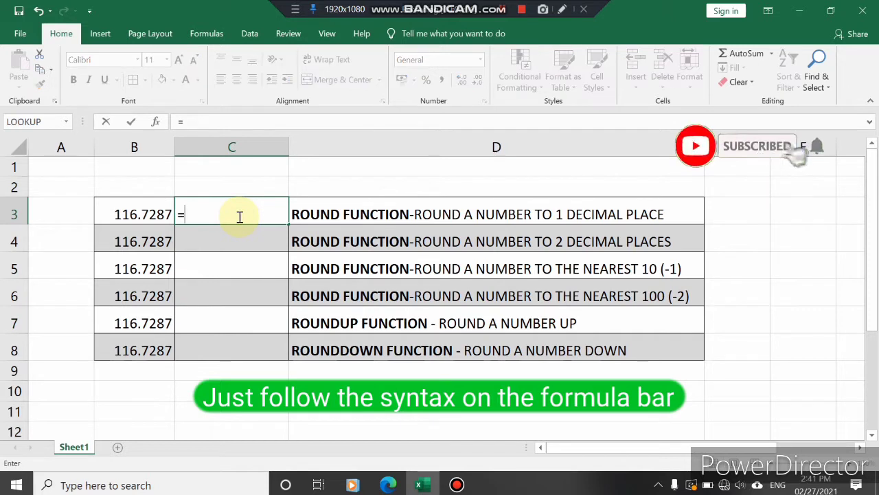
{"action": "type", "text": "ROUN"}
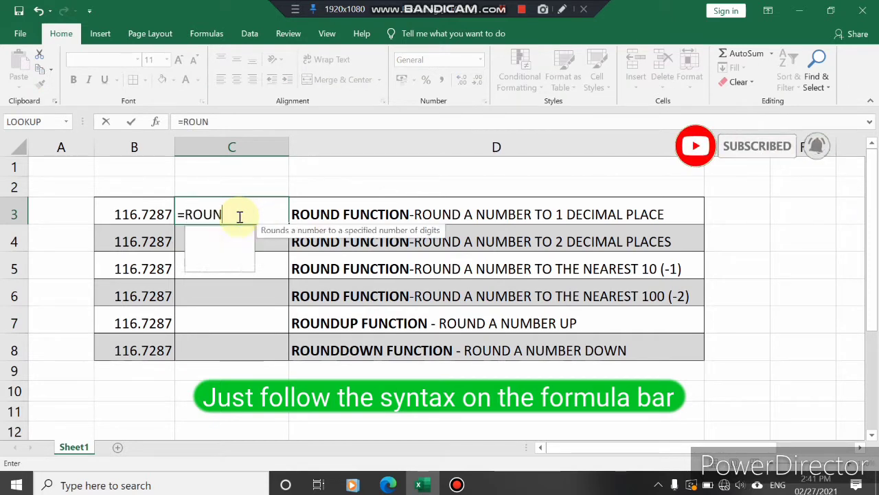
{"action": "type", "text": "D("}
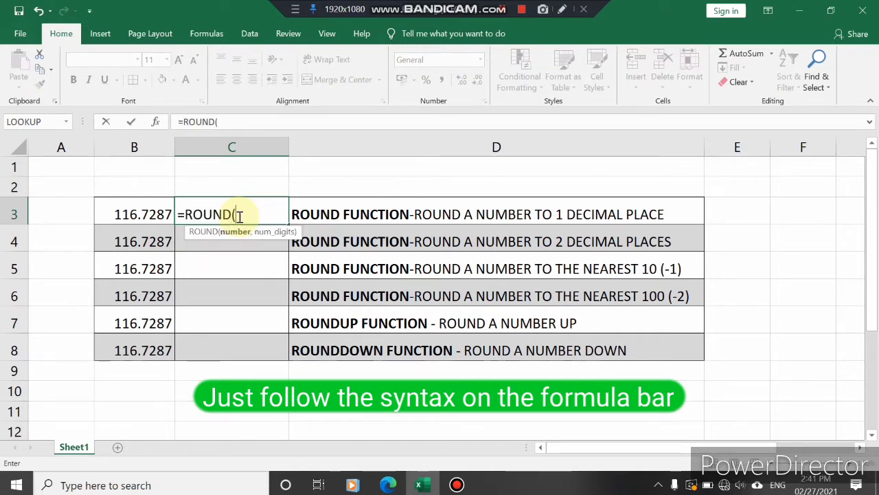
{"action": "left_click", "coordinate": [136, 213]}
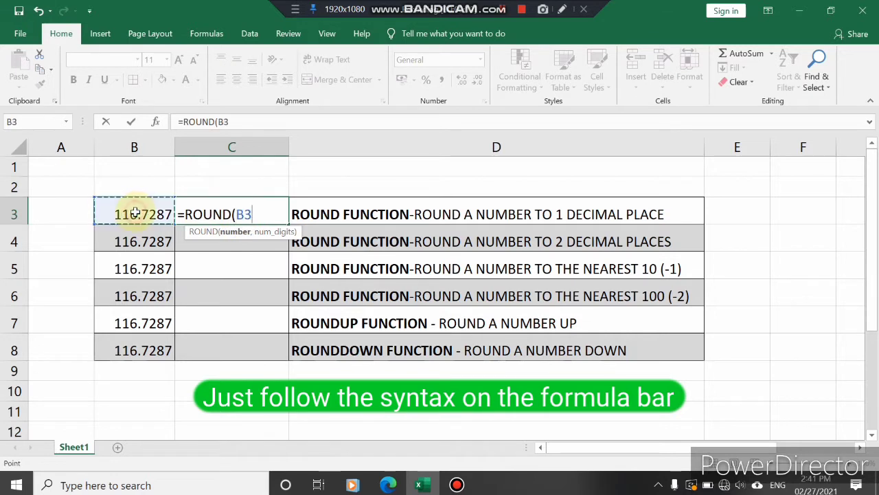
{"action": "type", "text": ","}
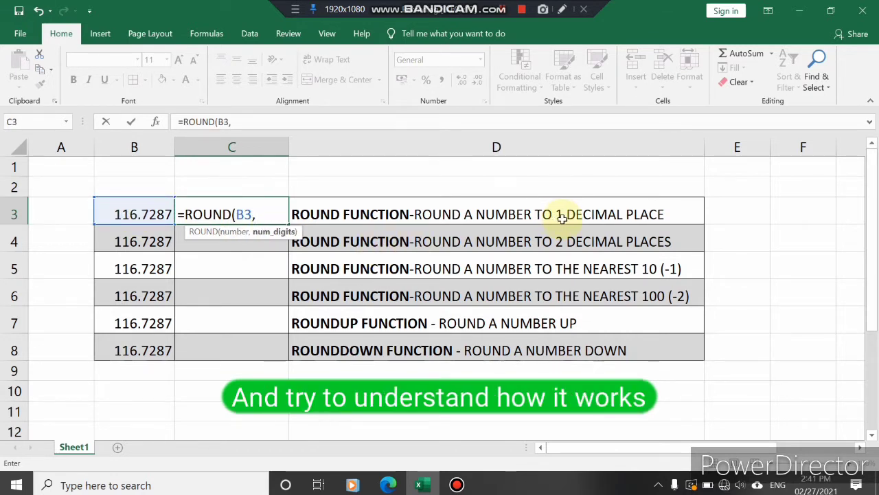
{"action": "type", "text": "1)"}
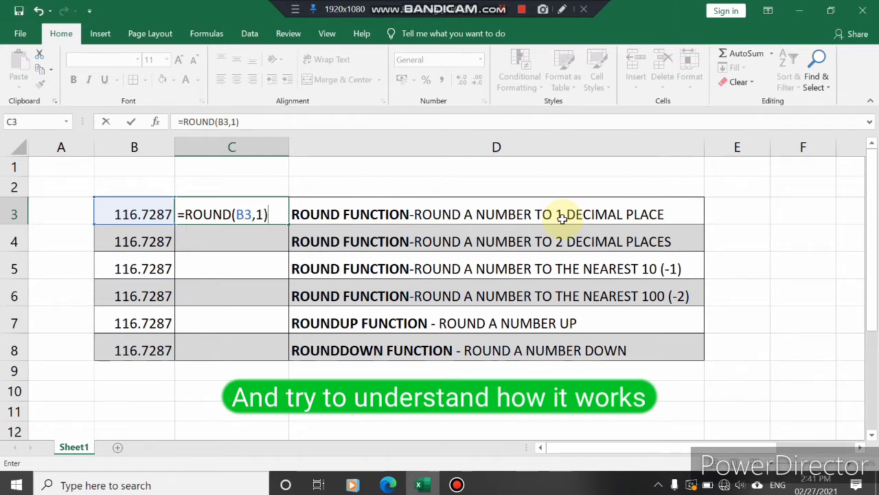
{"action": "key", "text": "Return"}
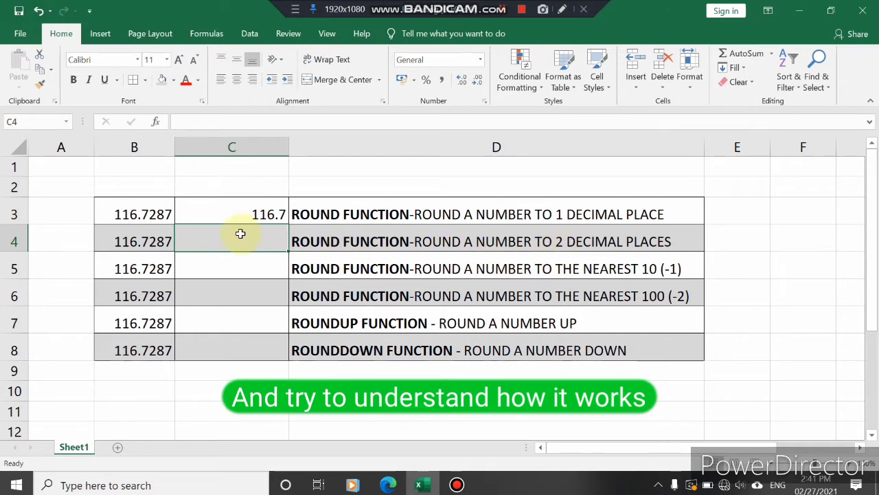
Step: Enter =ROUND(B4,2) in C4 so it displays 116.73
{"action": "type", "text": "="}
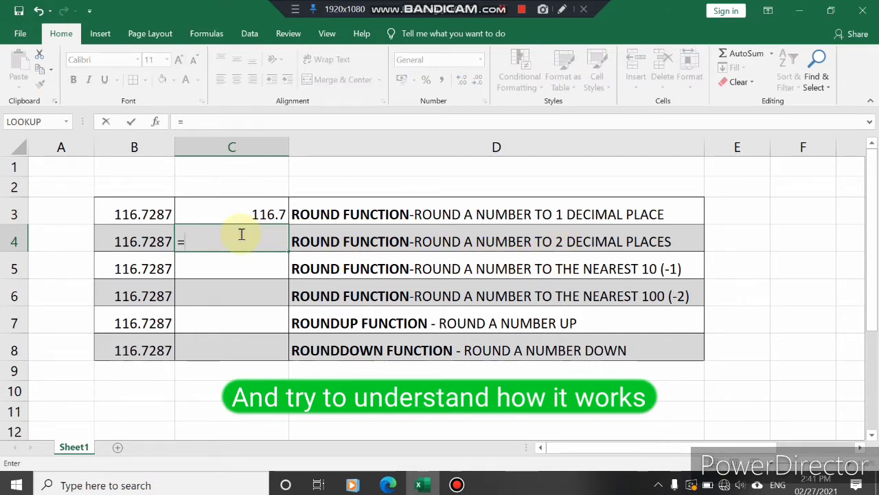
{"action": "type", "text": "ROUND("}
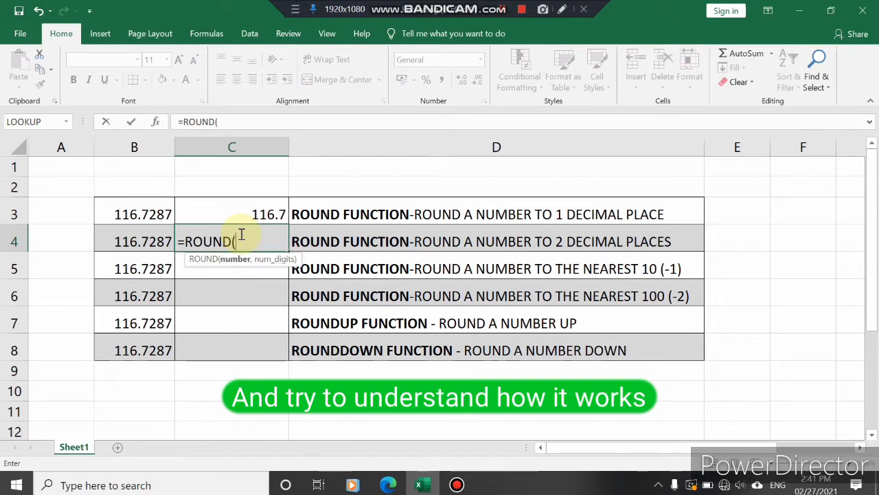
{"action": "left_click", "coordinate": [137, 242]}
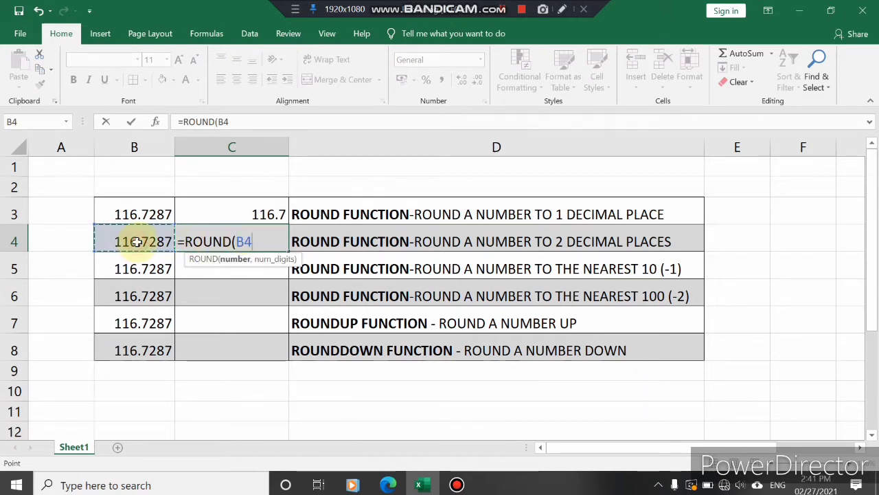
{"action": "type", "text": ","}
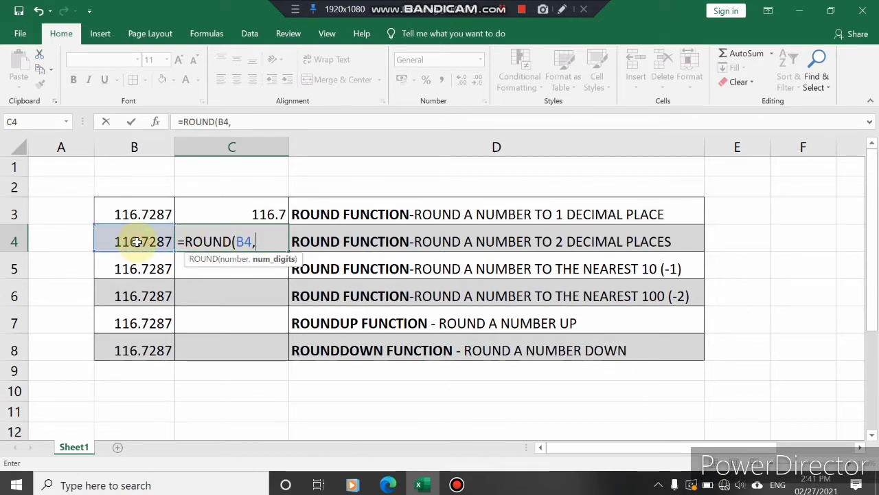
{"action": "type", "text": "2)"}
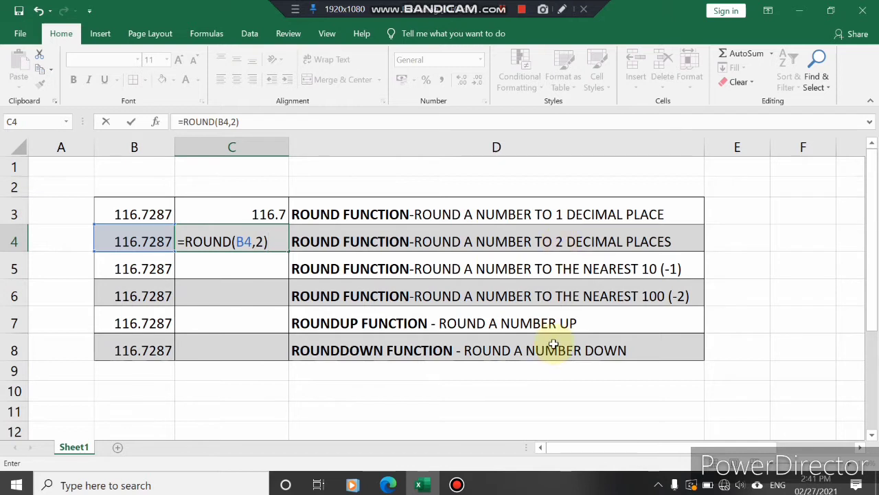
{"action": "key", "text": "Return"}
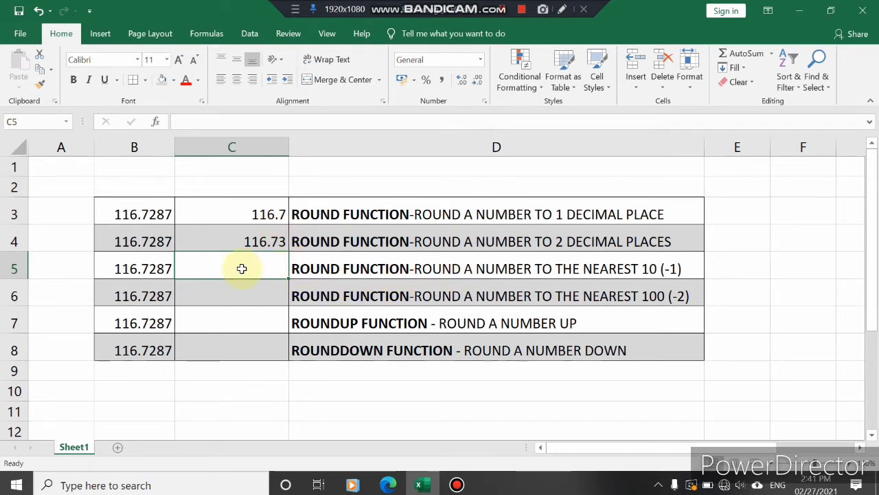
Step: Enter =ROUND(B5,-1) in C5 to show 120, then reselect C5 to check its formula
{"action": "type", "text": "="}
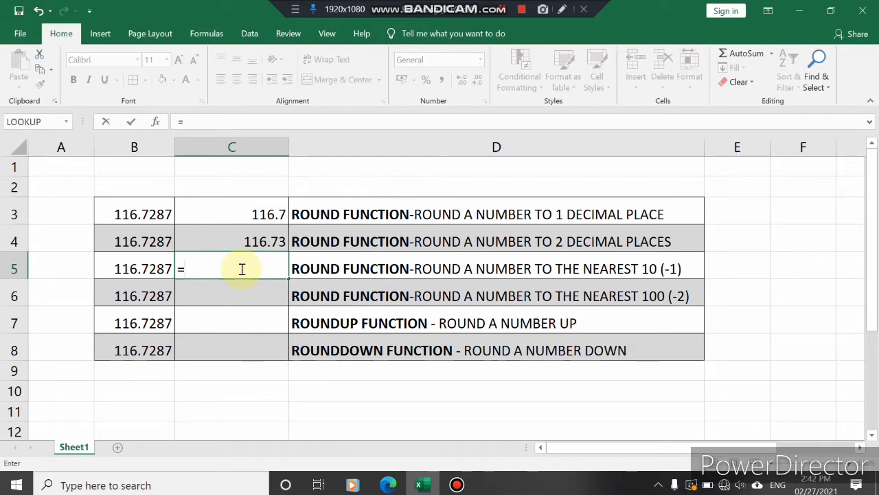
{"action": "type", "text": "ROUND"}
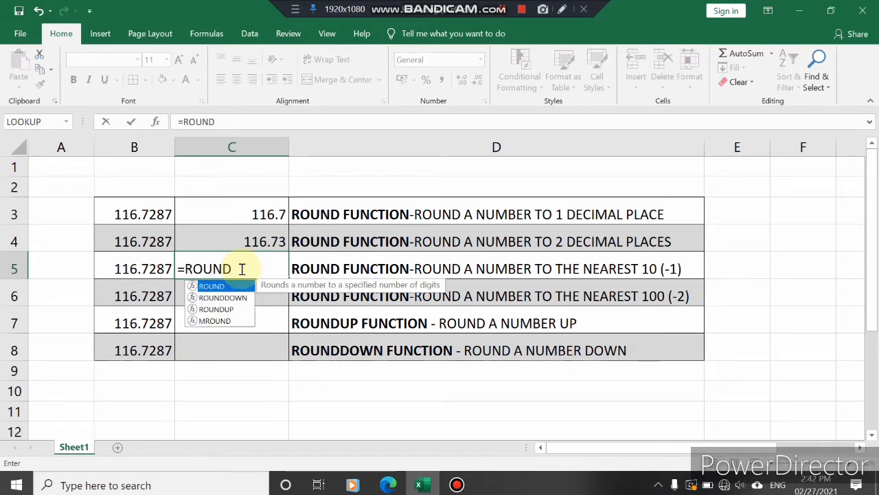
{"action": "type", "text": "("}
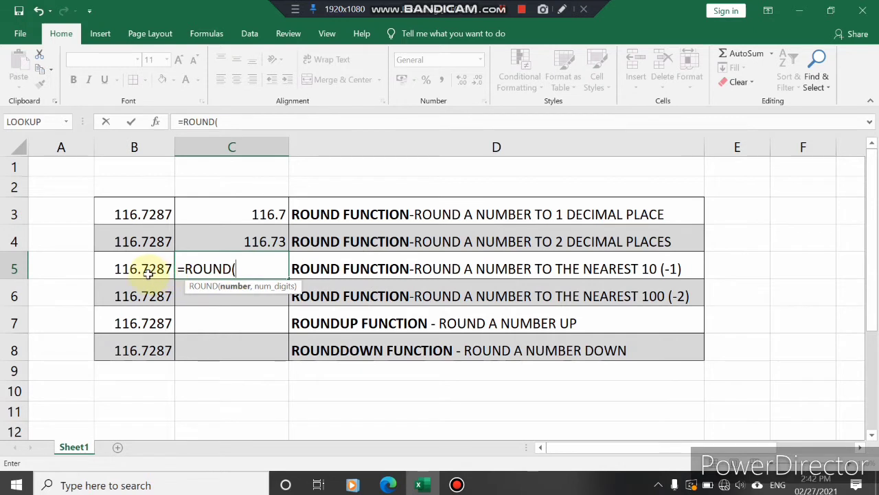
{"action": "left_click", "coordinate": [147, 273]}
{"action": "type", "text": ",-1"}
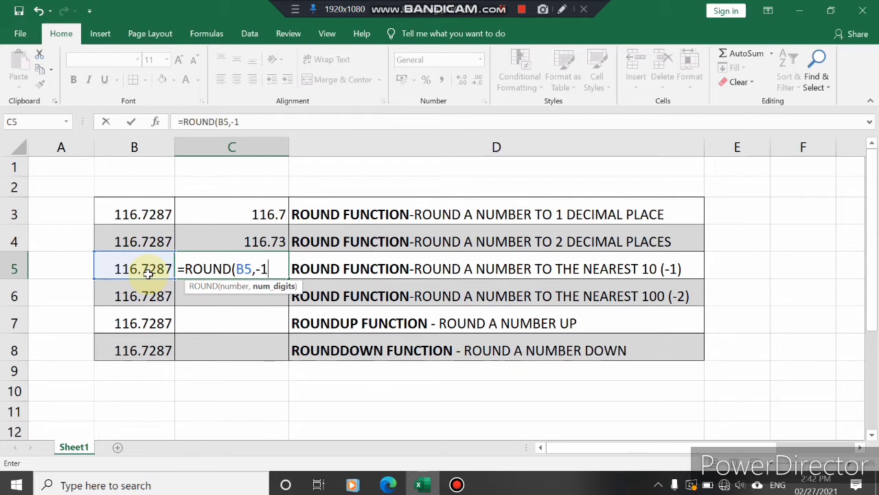
{"action": "type", "text": ")"}
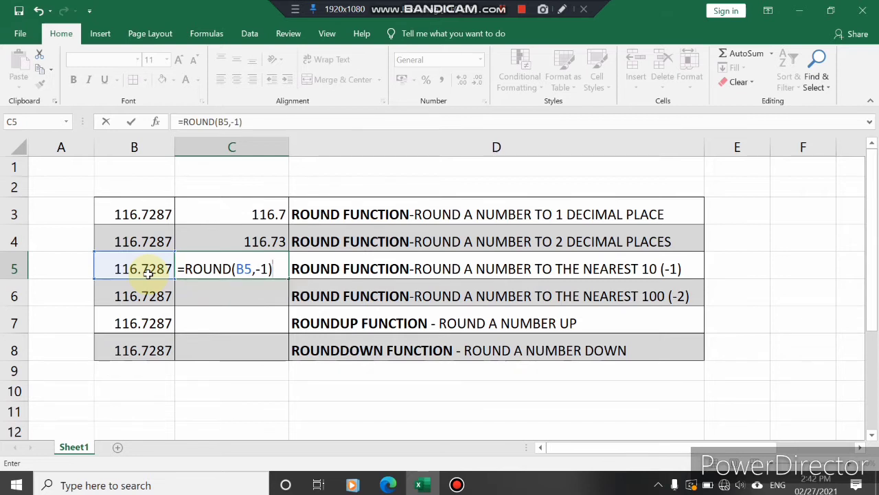
{"action": "key", "text": "Return"}
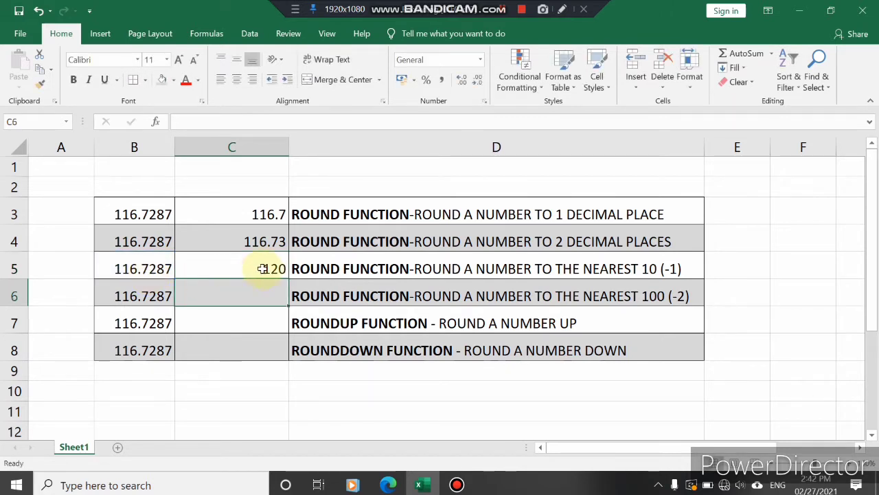
{"action": "left_click", "coordinate": [266, 267]}
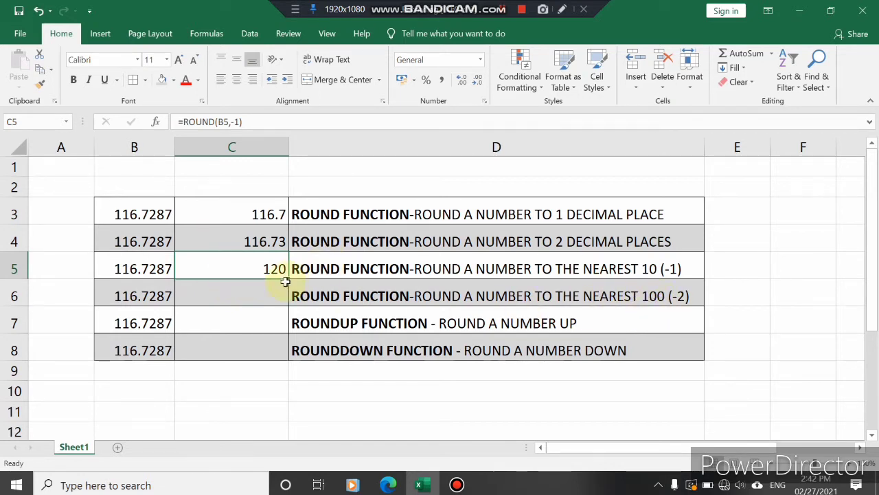
Step: Enter =ROUND(B6,-2) in C6 to show 100, then reselect C6 to review it
{"action": "left_click", "coordinate": [257, 291]}
{"action": "type", "text": "="}
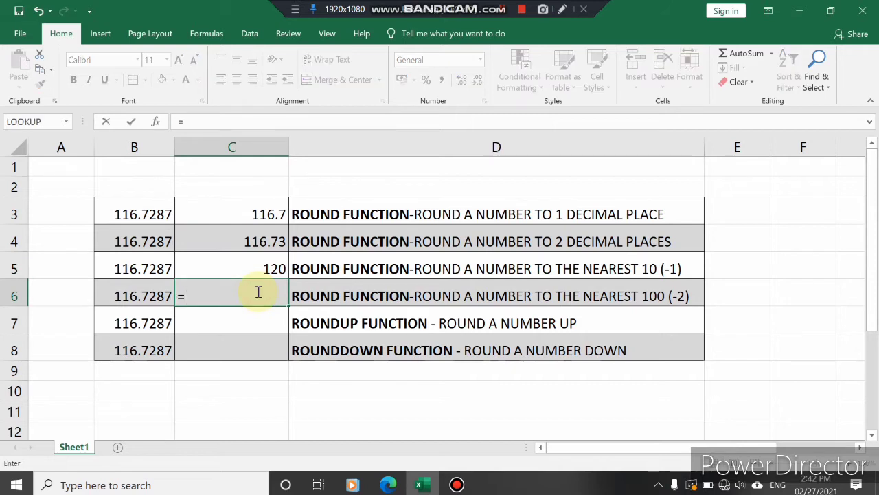
{"action": "type", "text": "ROUND("}
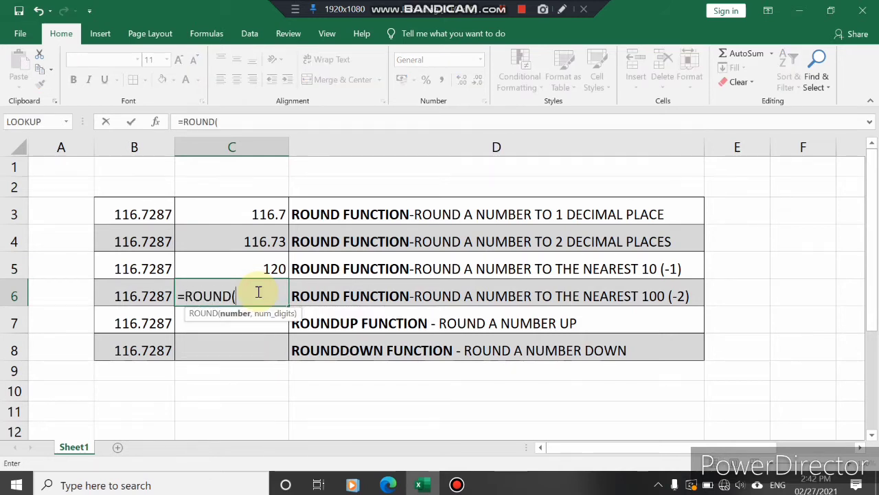
{"action": "left_click", "coordinate": [142, 299]}
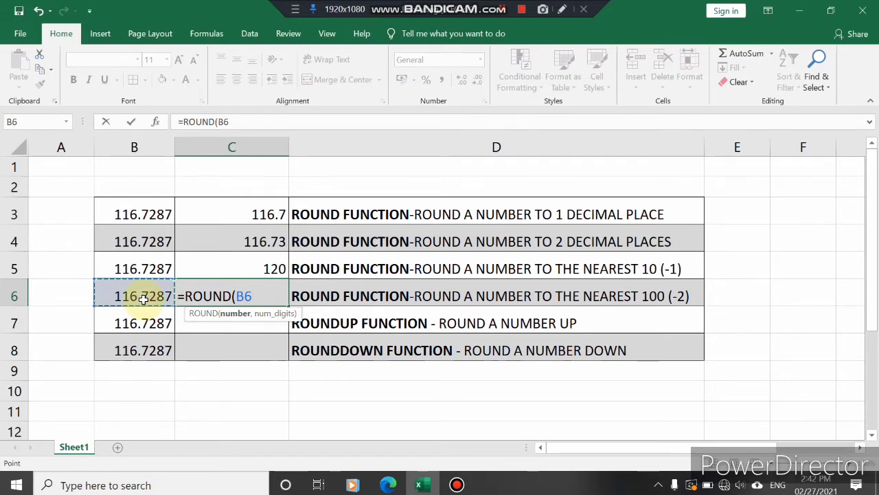
{"action": "type", "text": ",-2"}
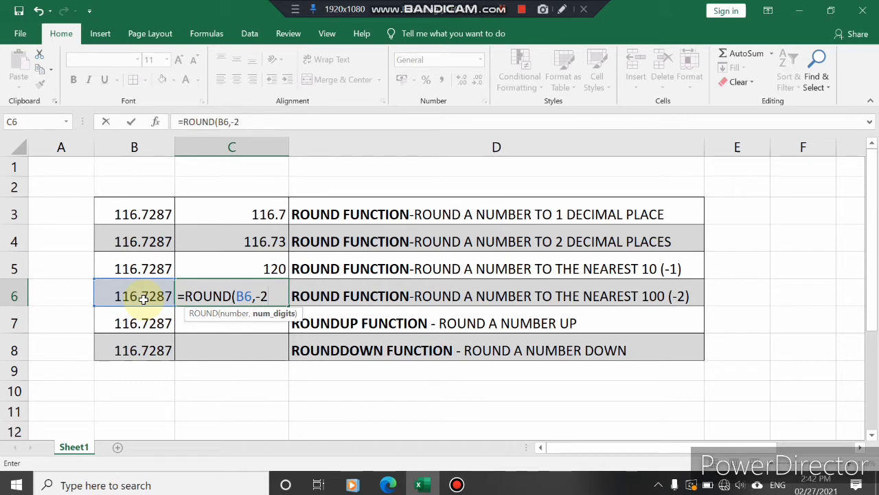
{"action": "type", "text": ")"}
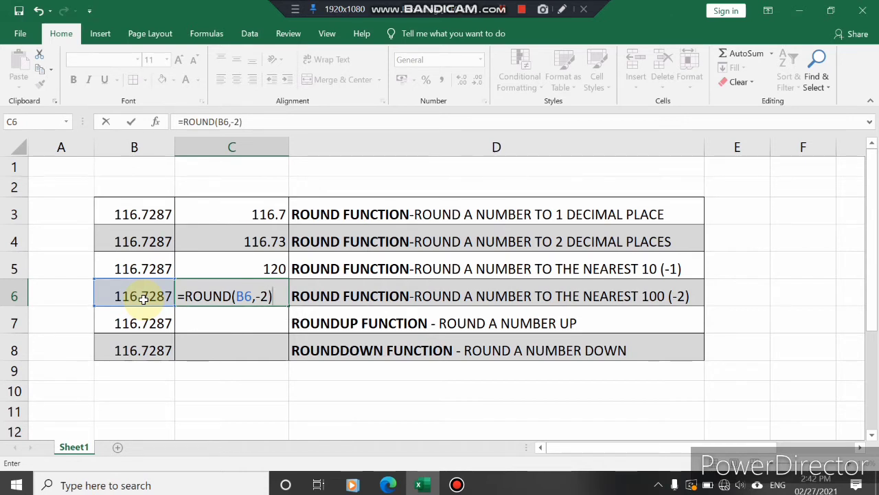
{"action": "key", "text": "Return"}
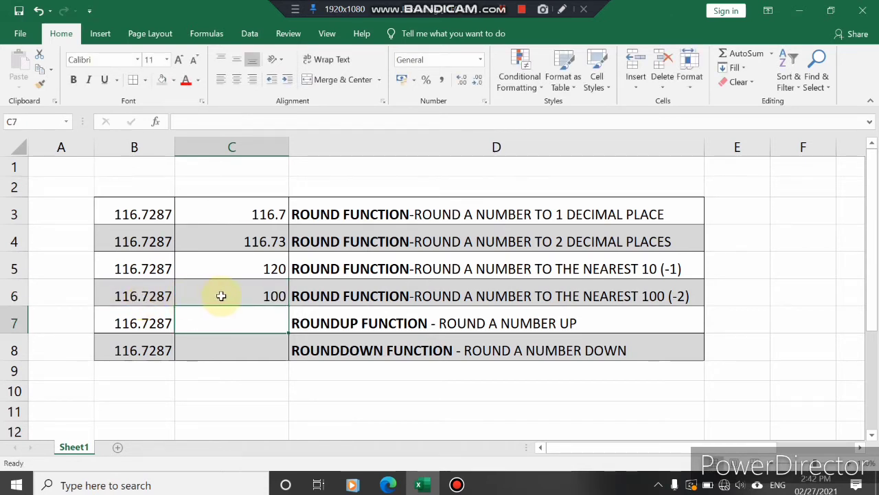
{"action": "left_click", "coordinate": [221, 295]}
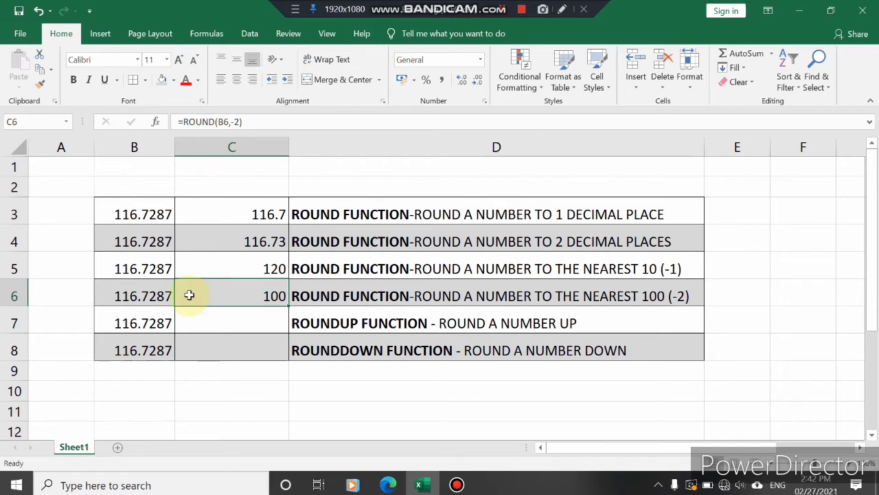
Step: Enter =ROUNDUP(B7,3) in C7 so it displays 116.729
{"action": "left_click", "coordinate": [225, 324]}
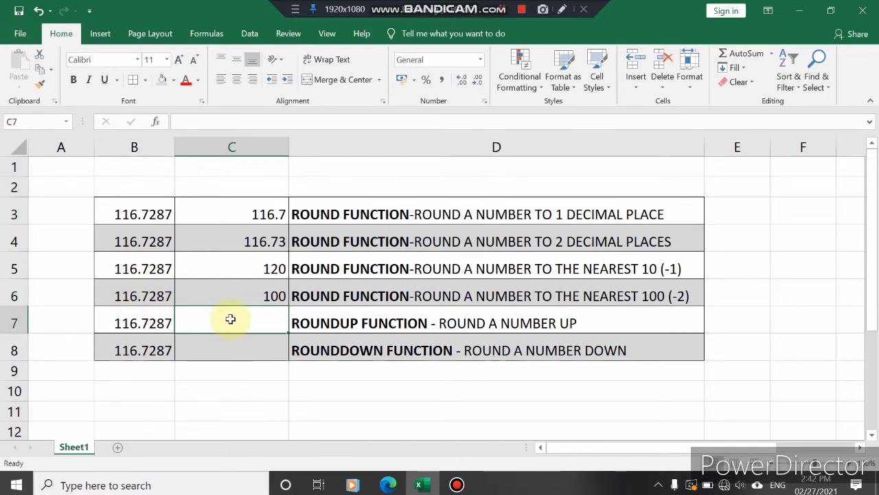
{"action": "type", "text": "="}
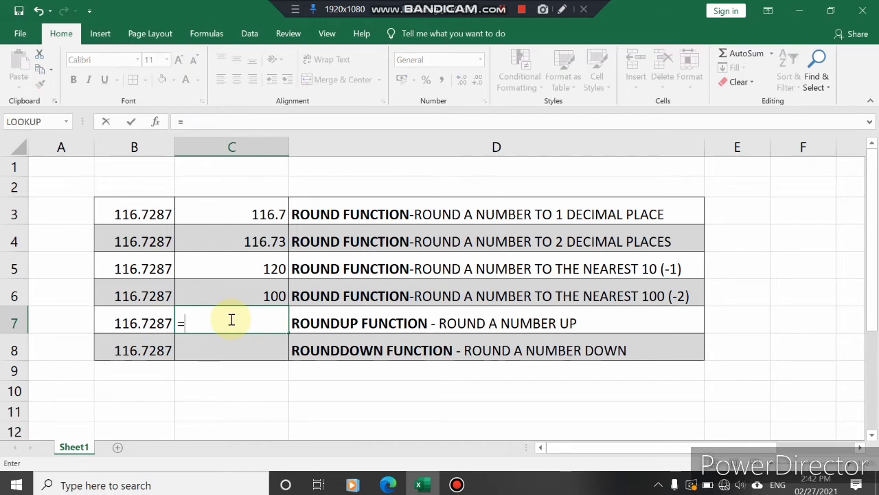
{"action": "type", "text": "ROUND"}
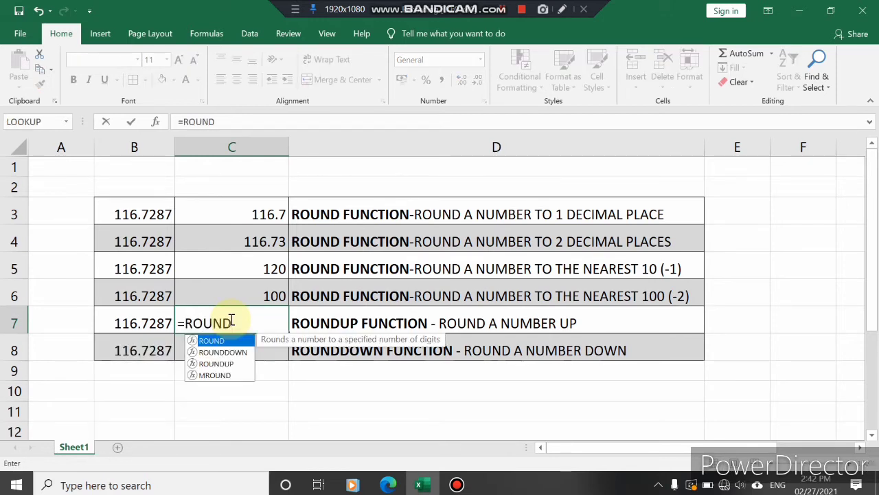
{"action": "type", "text": "UP("}
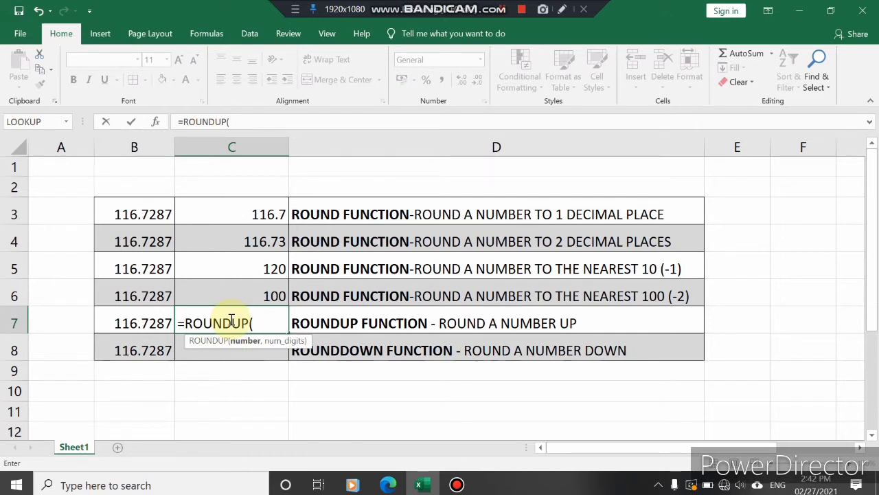
{"action": "left_click", "coordinate": [143, 323]}
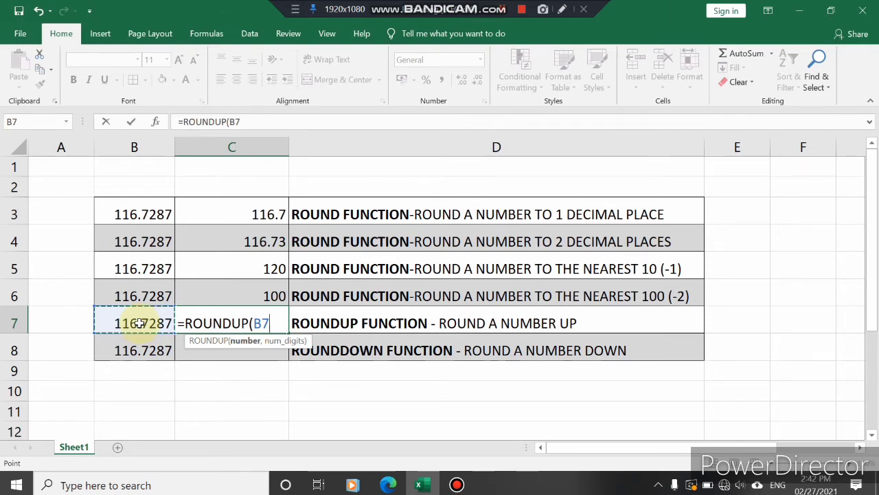
{"action": "type", "text": ",3"}
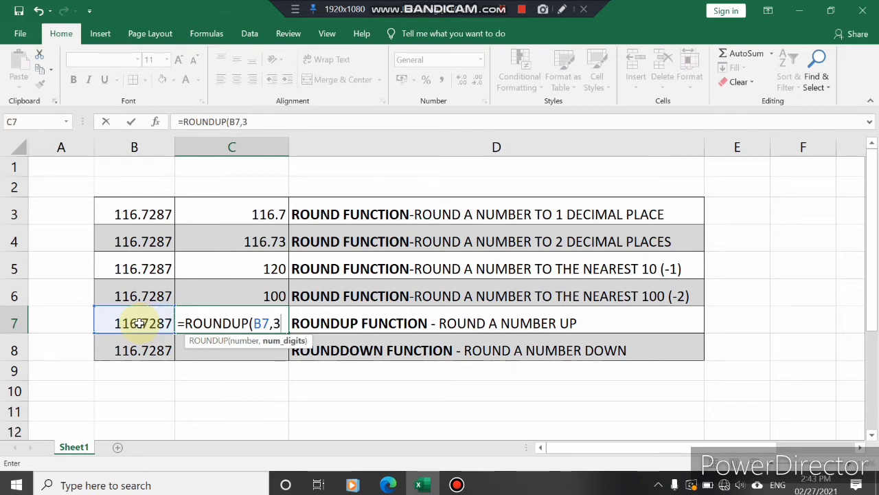
{"action": "type", "text": ")"}
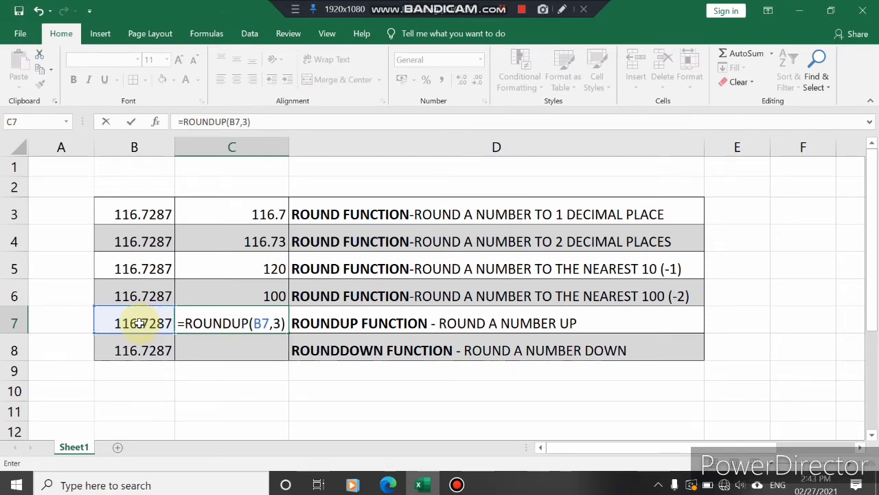
{"action": "key", "text": "Return"}
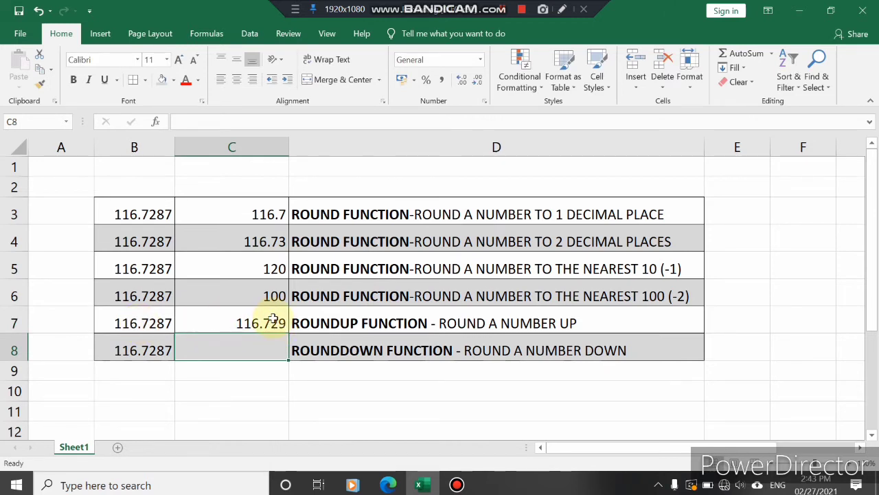
Step: Change the digits argument of C7's ROUNDUP formula from 3 to 2
{"action": "left_click", "coordinate": [272, 320]}
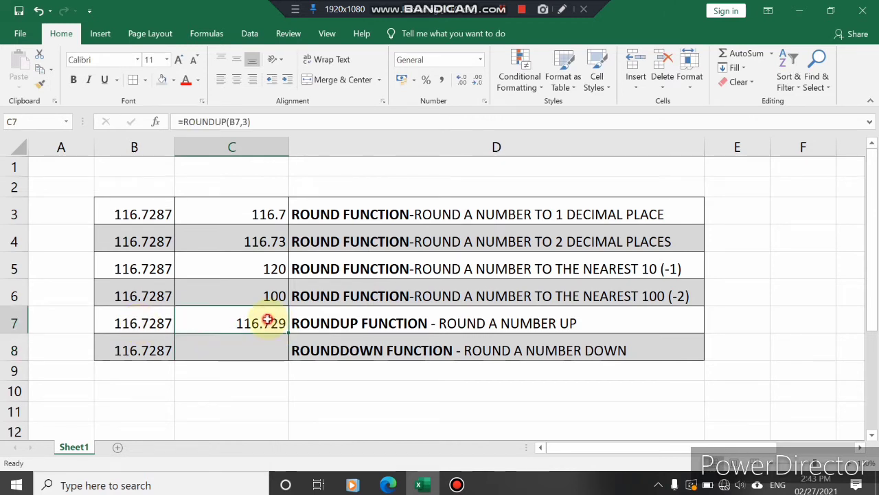
{"action": "left_click", "coordinate": [246, 122]}
{"action": "key", "text": "BackSpace"}
{"action": "type", "text": "2"}
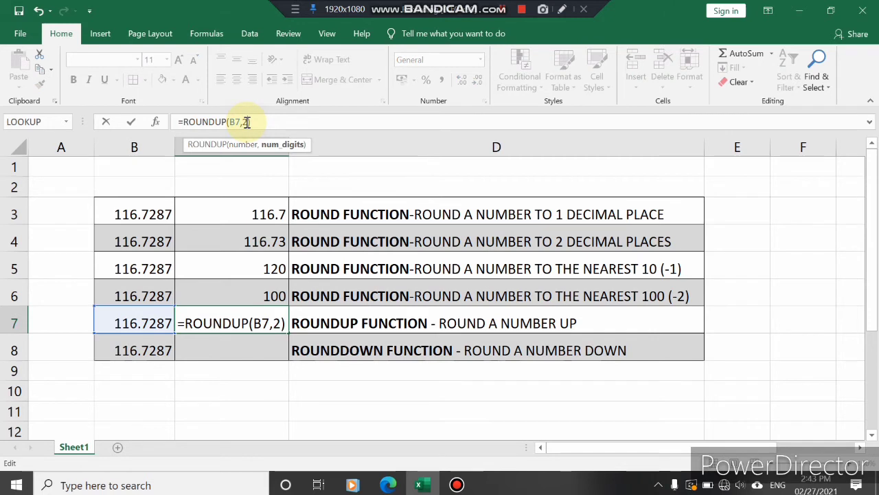
{"action": "key", "text": "Return"}
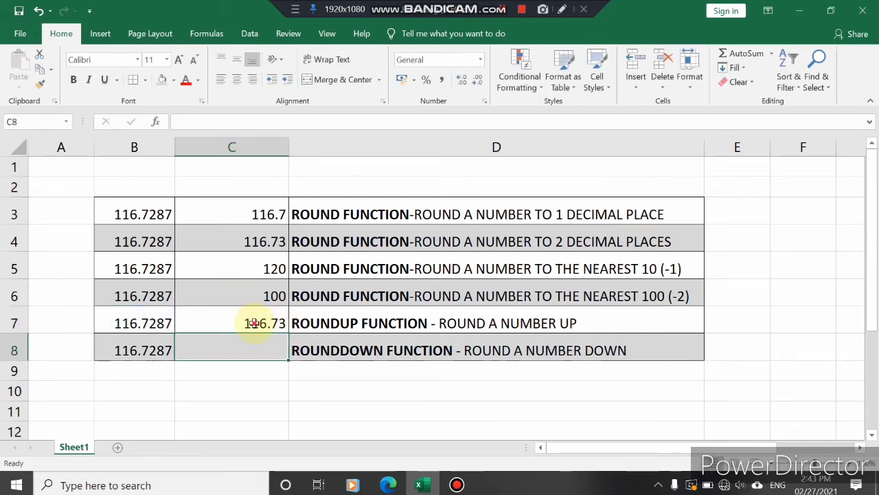
Step: Reduce C7's ROUNDUP digits argument to 1 decimal
{"action": "left_click", "coordinate": [251, 322]}
{"action": "left_click", "coordinate": [246, 122]}
{"action": "key", "text": "BackSpace"}
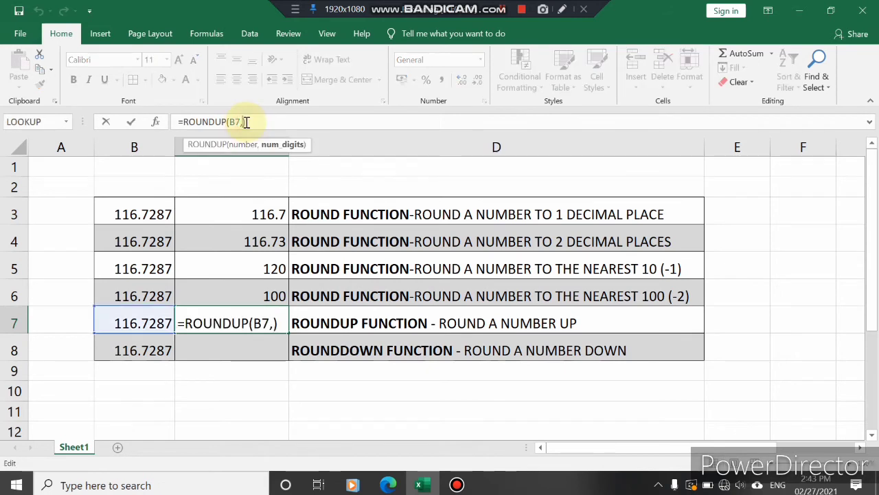
{"action": "key", "text": "Return"}
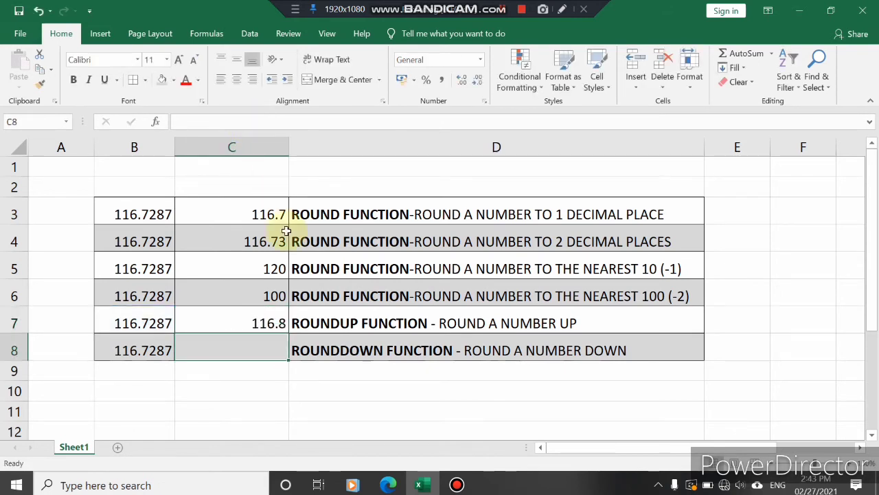
Step: Set C7's ROUNDUP digits argument to 0 so it shows 117
{"action": "left_click", "coordinate": [261, 323]}
{"action": "left_click", "coordinate": [246, 122]}
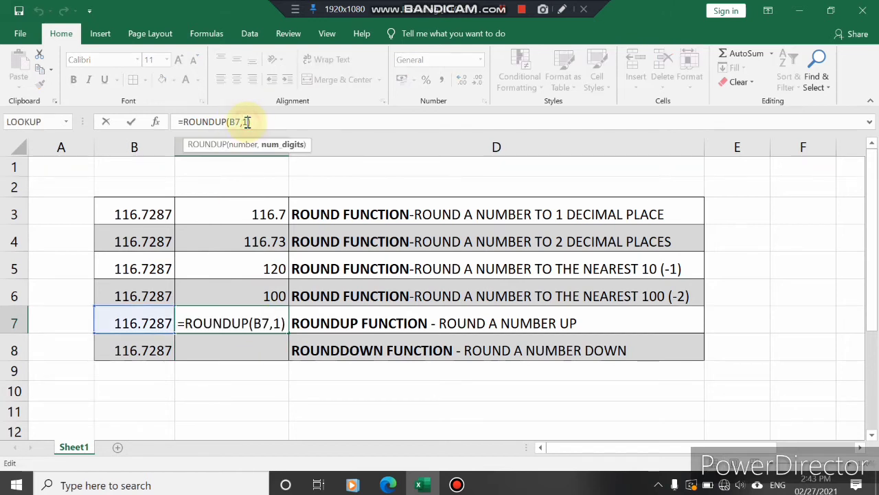
{"action": "key", "text": "BackSpace"}
{"action": "type", "text": "0"}
{"action": "key", "text": "Return"}
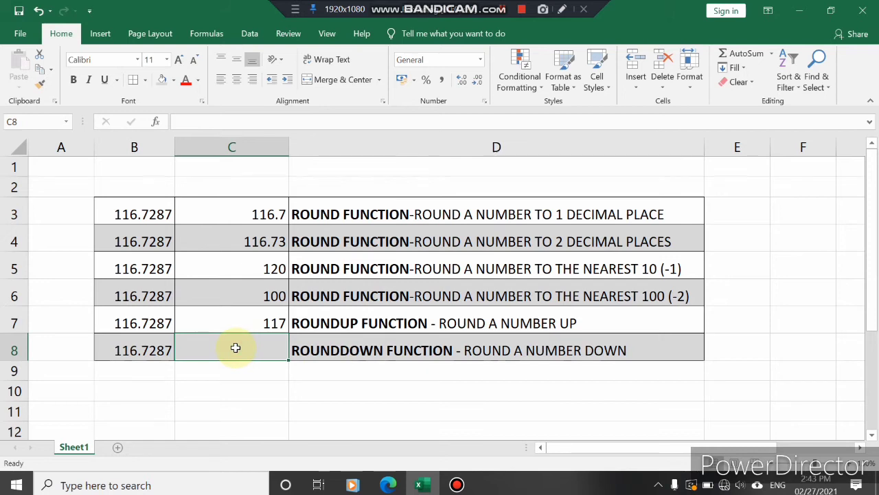
Step: Enter =ROUNDDOWN(B8,3) in C8 so it displays 116.728
{"action": "type", "text": "=R"}
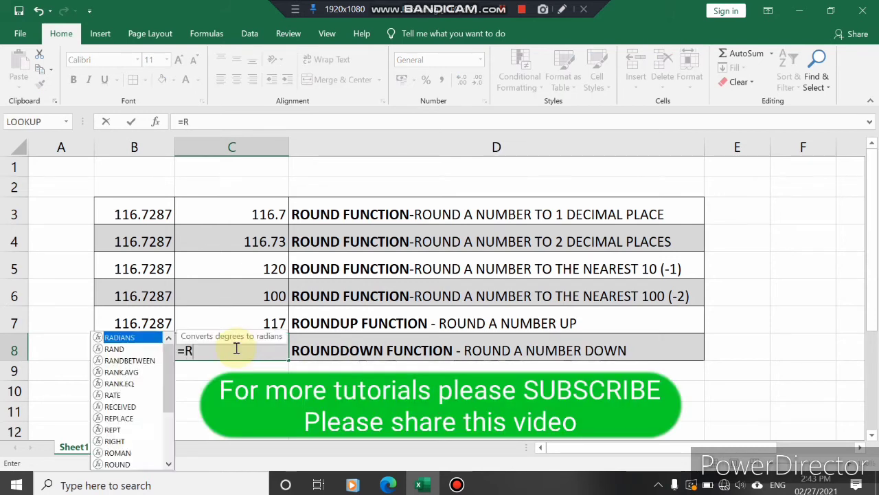
{"action": "type", "text": "OUND"}
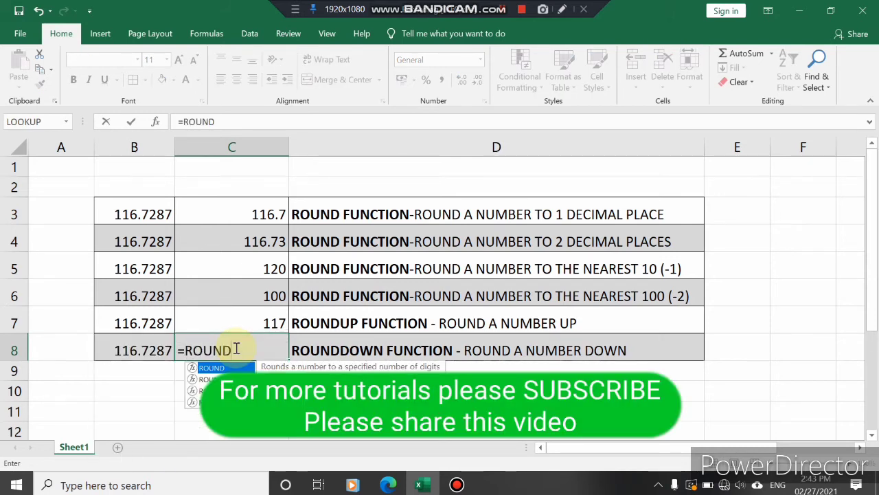
{"action": "type", "text": "DOWN("}
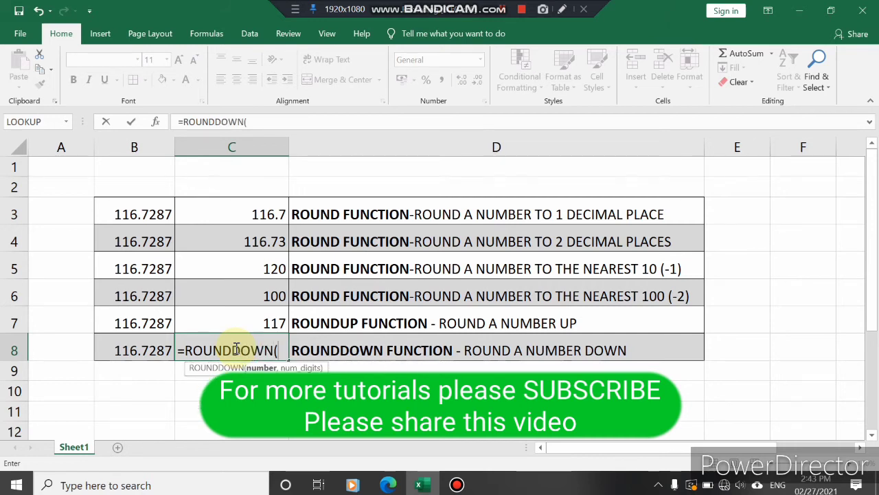
{"action": "left_click", "coordinate": [137, 351]}
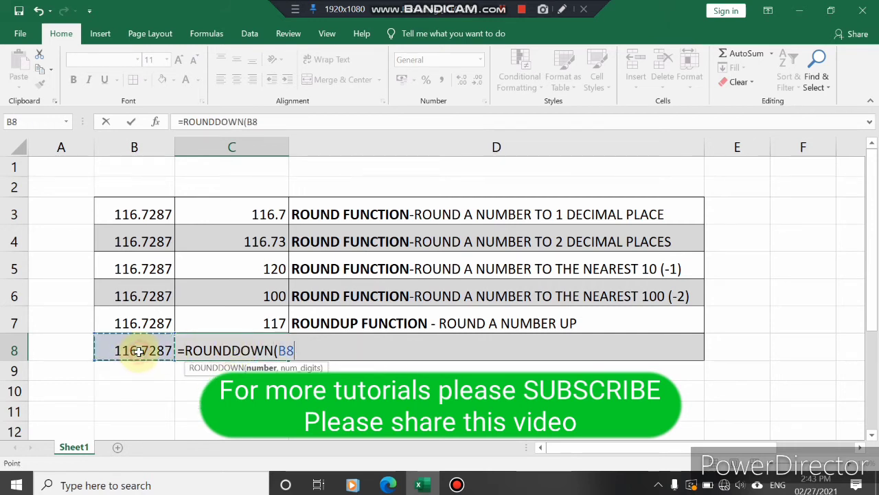
{"action": "type", "text": ","}
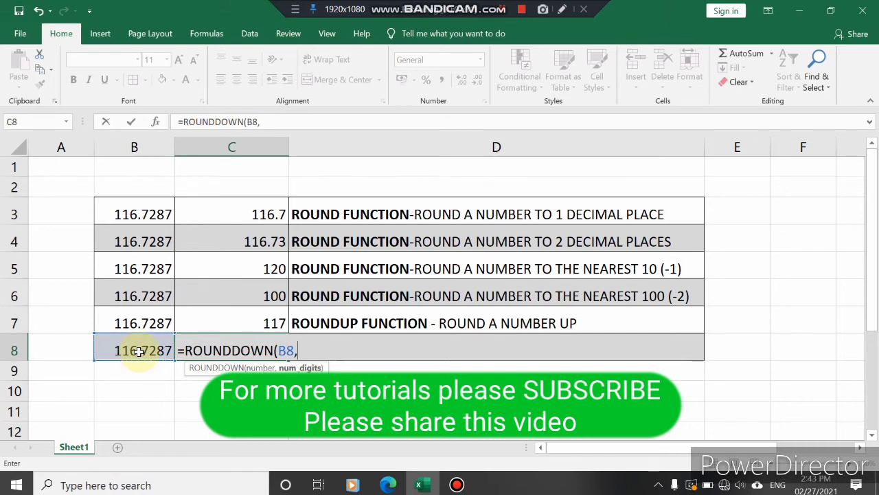
{"action": "type", "text": "3)"}
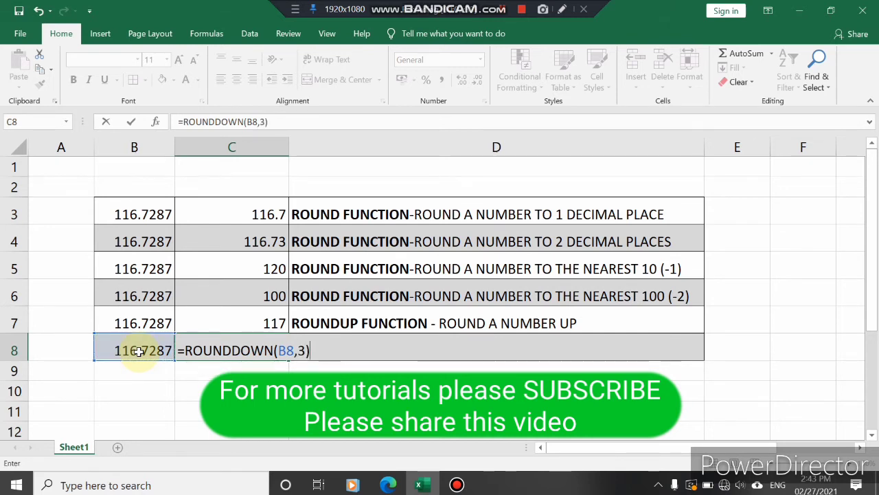
{"action": "key", "text": "Return"}
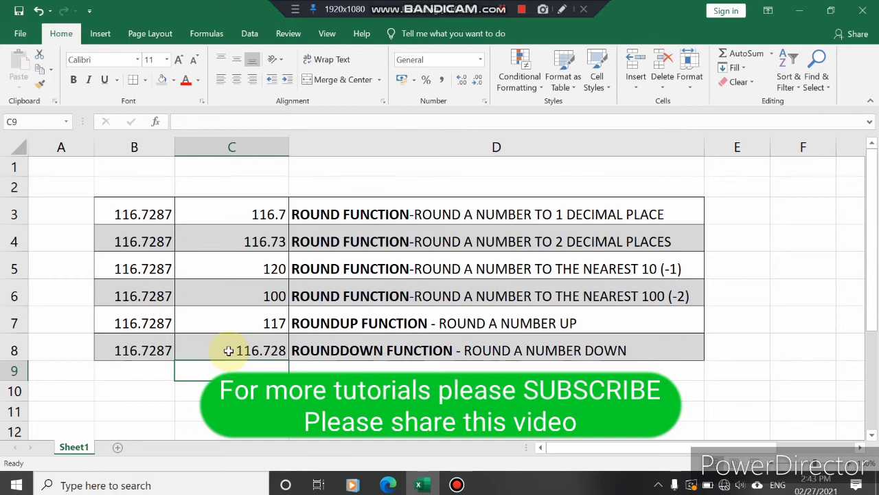
Step: Change the digits argument of C8's ROUNDDOWN formula from 3 to 2
{"action": "left_click", "coordinate": [229, 351]}
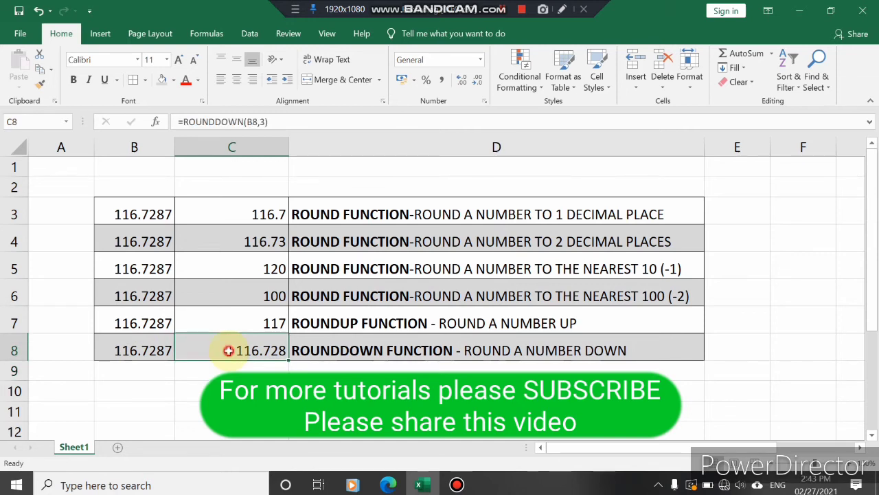
{"action": "left_click", "coordinate": [266, 122]}
{"action": "key", "text": "BackSpace"}
{"action": "type", "text": "2"}
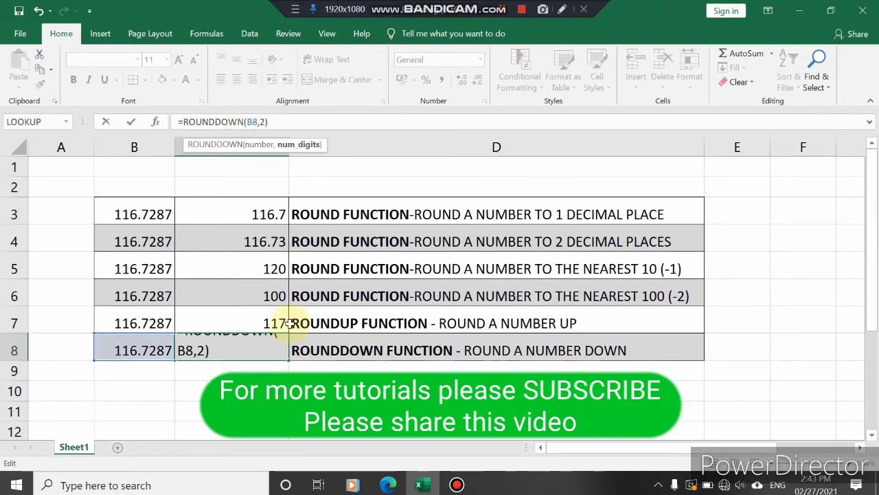
{"action": "key", "text": "Return"}
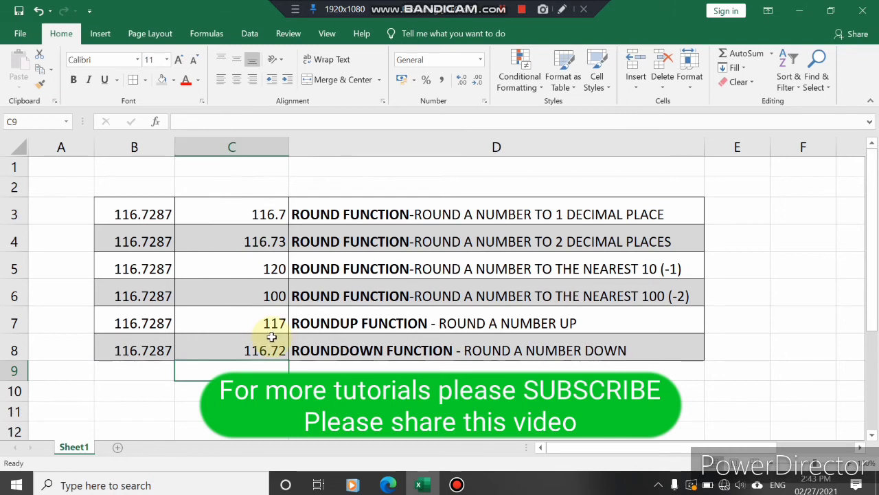
Step: Reduce C8's ROUNDDOWN digits argument to 1 decimal
{"action": "left_click", "coordinate": [270, 339]}
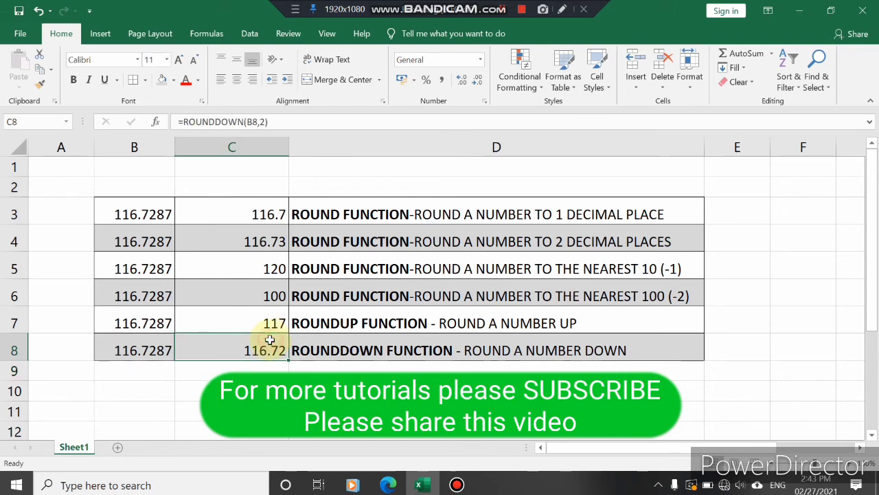
{"action": "left_click", "coordinate": [265, 121]}
{"action": "key", "text": "BackSpace"}
{"action": "type", "text": "1"}
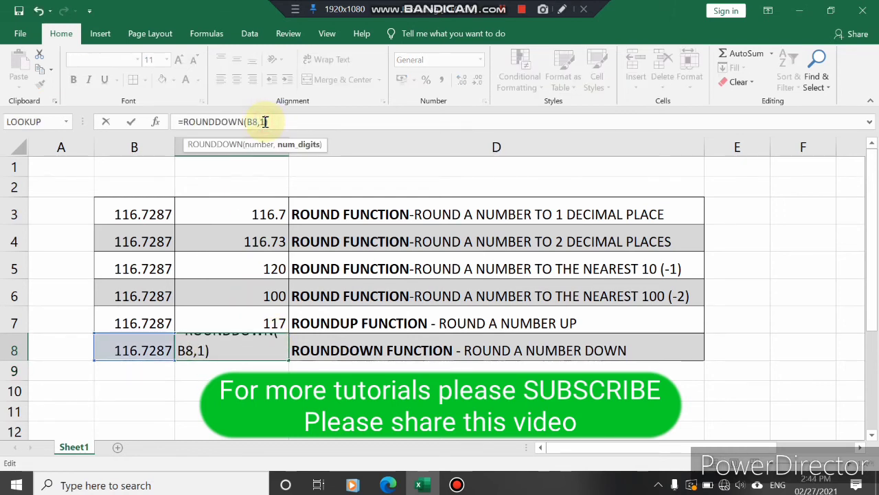
{"action": "key", "text": "Return"}
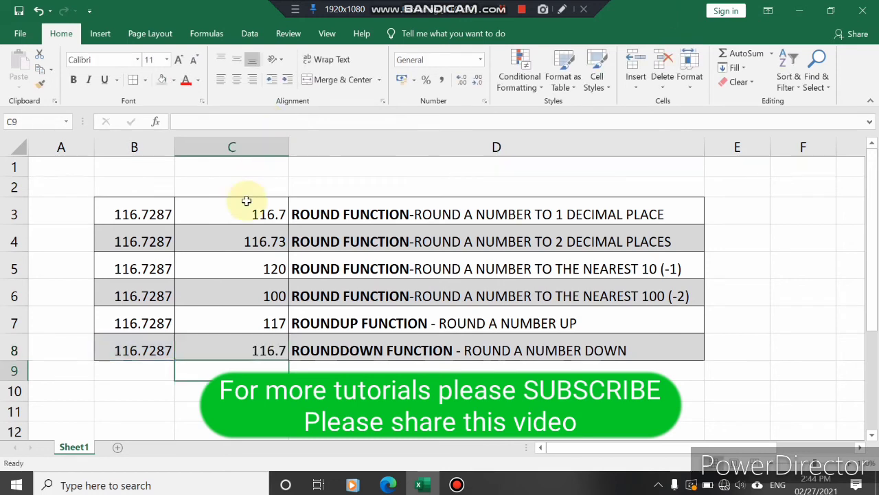
Step: Set C8's ROUNDDOWN digits argument to 0 so it rounds down to 116
{"action": "left_click", "coordinate": [254, 348]}
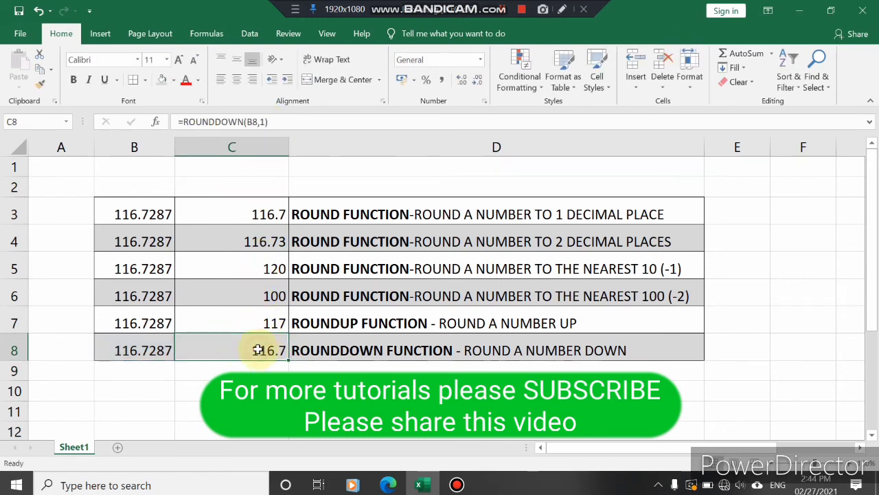
{"action": "left_click", "coordinate": [265, 122]}
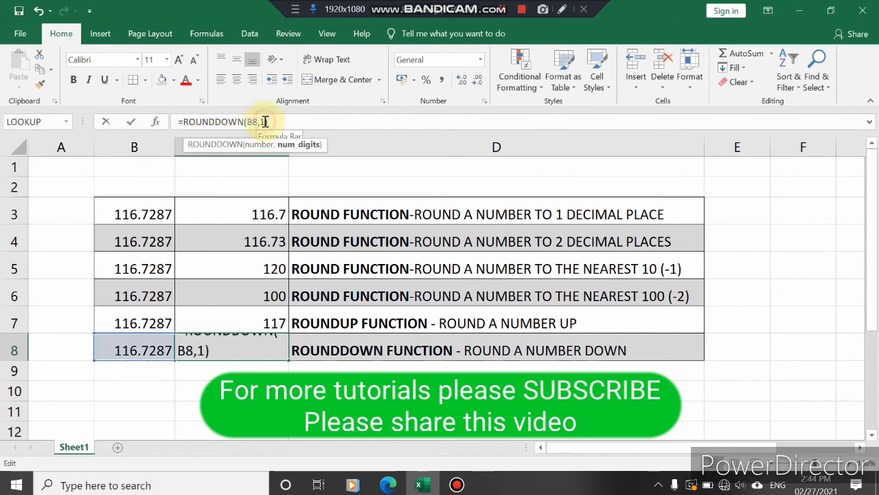
{"action": "key", "text": "BackSpace"}
{"action": "type", "text": "0"}
{"action": "key", "text": "Return"}
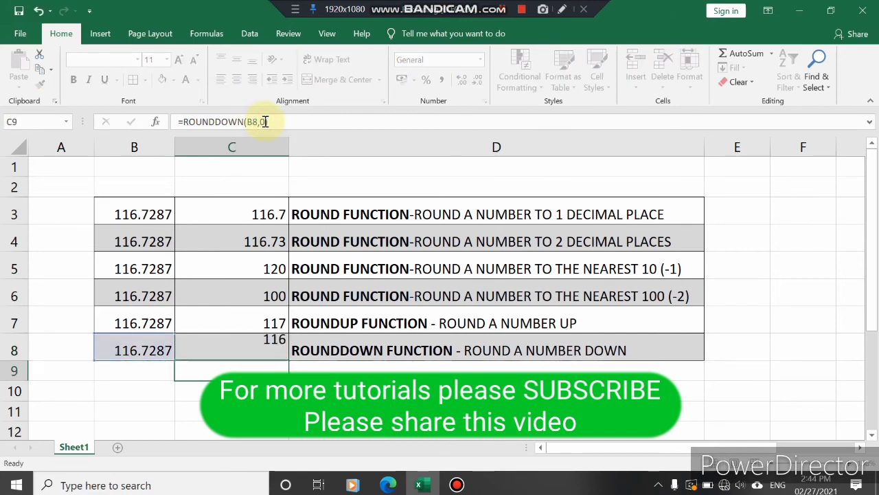